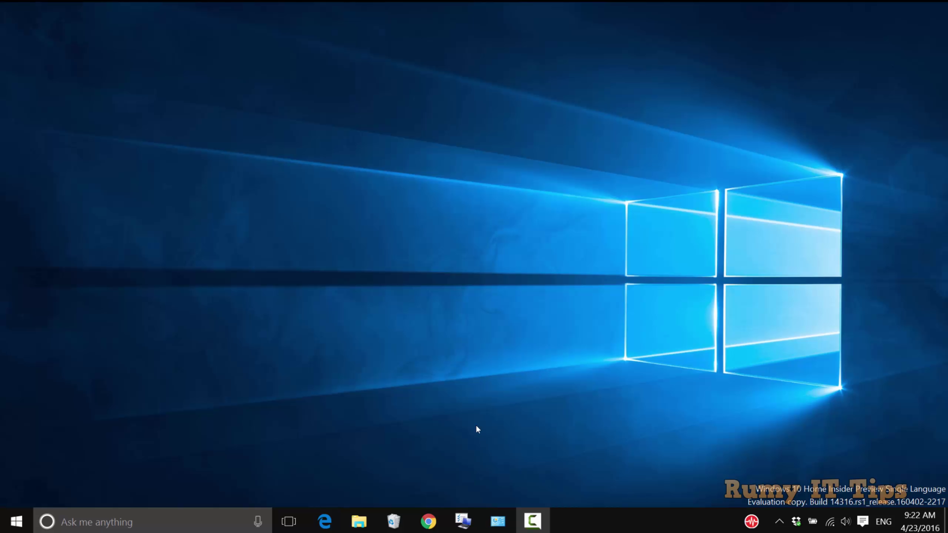
# Bring up the Steam store page (store.steampowered.com) in Chrome.
pyautogui.click(430, 459)
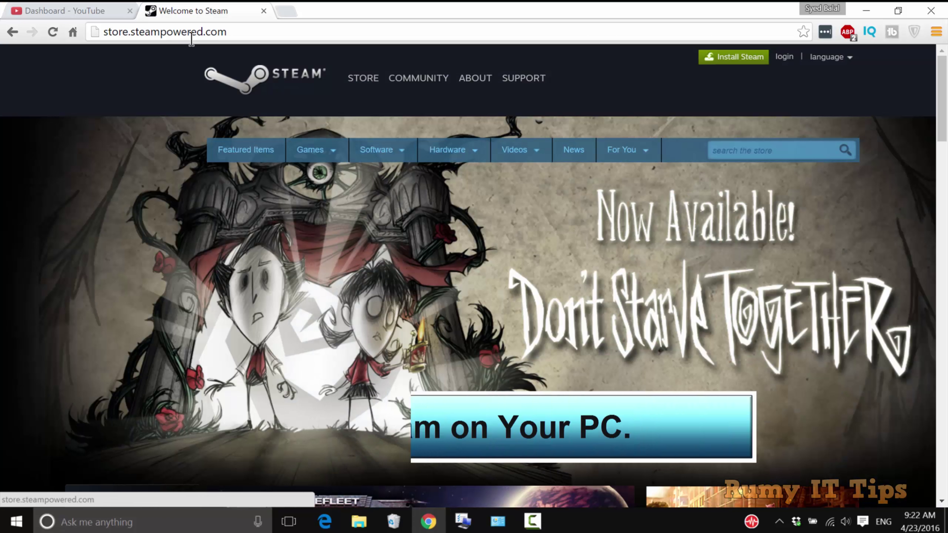
pyautogui.click(207, 31)
pyautogui.moveTo(228, 31); pyautogui.dragTo(93, 32)
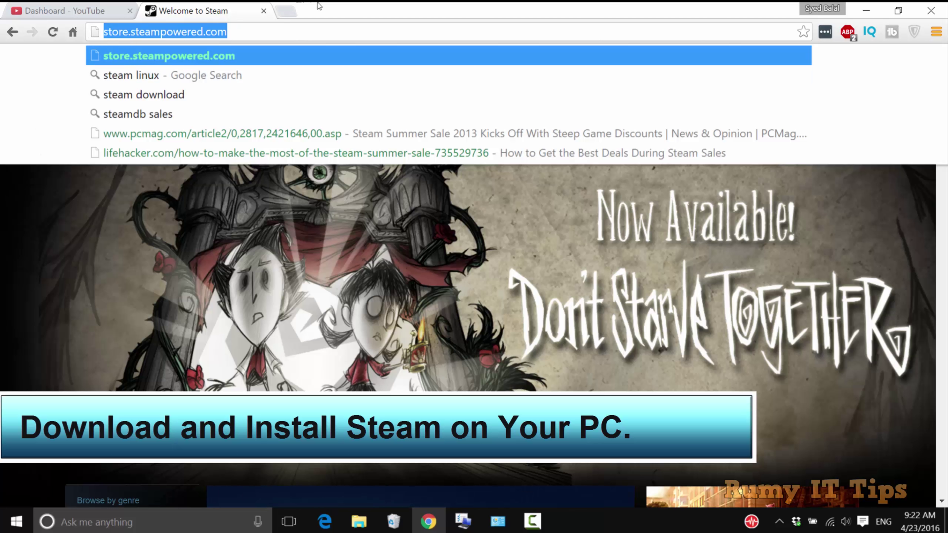
pyautogui.click(1, 322)
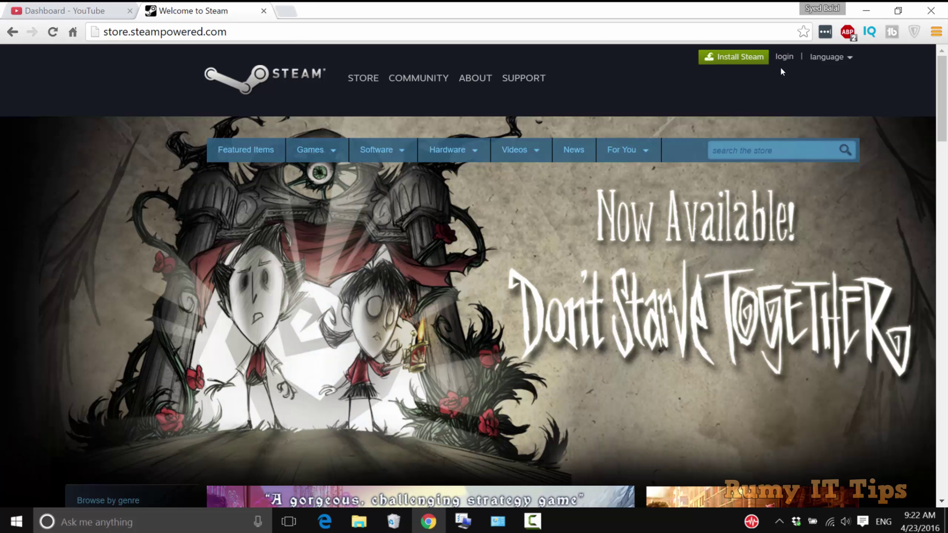
# Download SteamSetup.exe via Install Steam Now and run it from the download bar.
pyautogui.click(752, 58)
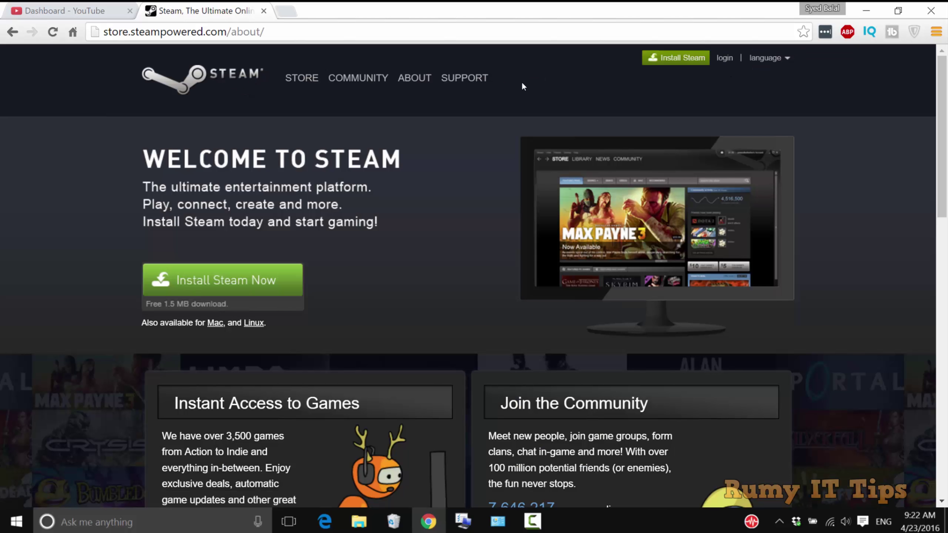
pyautogui.click(238, 284)
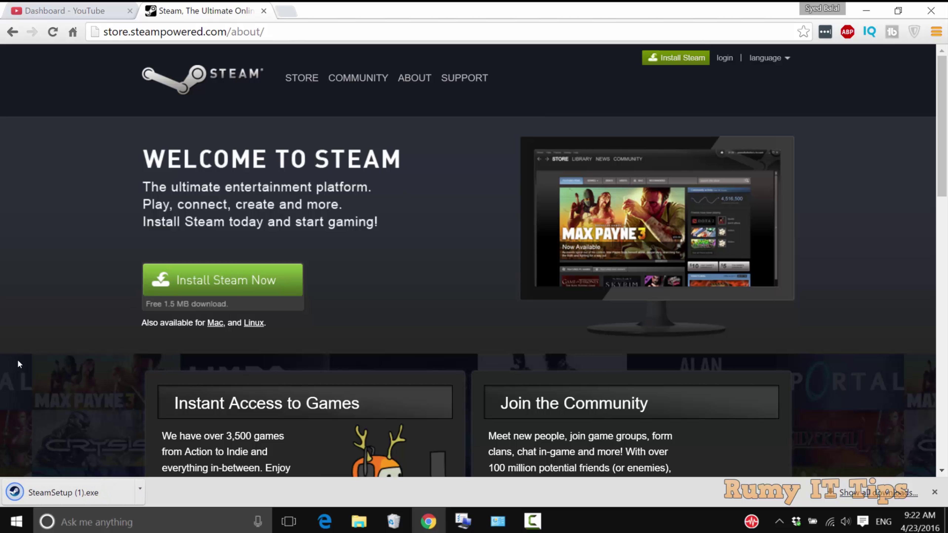
pyautogui.click(58, 496)
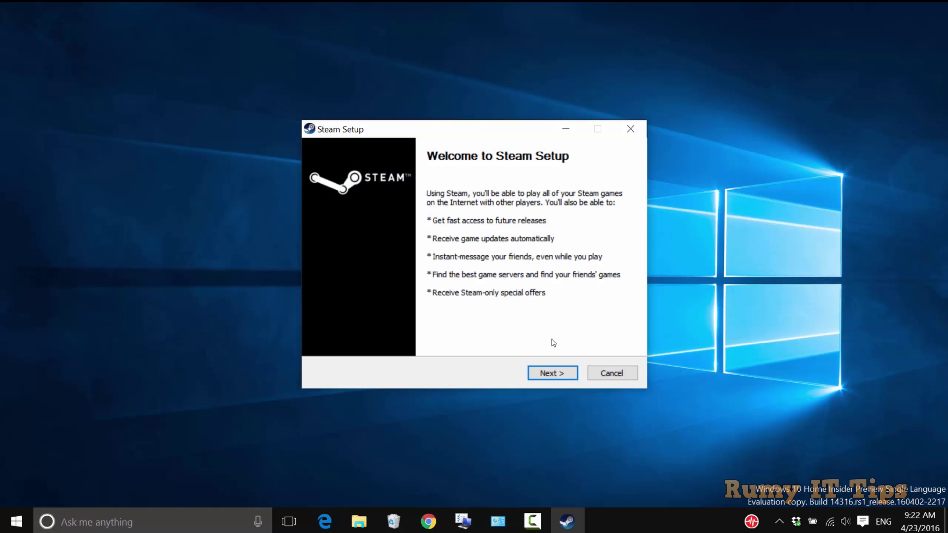
# Accept the license, keep English, install Steam to C:\Program Files (x86)\Steam, and finish with Run Steam checked.
pyautogui.click(559, 373)
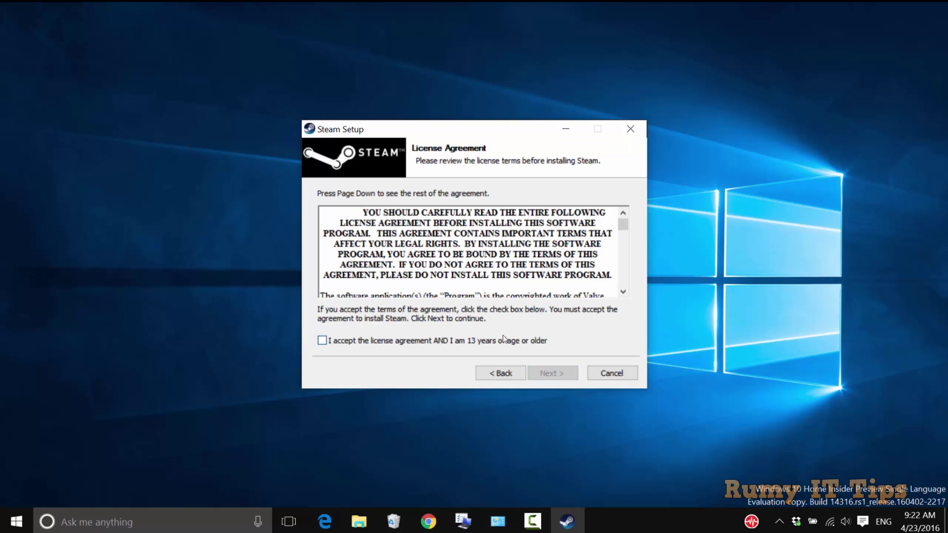
pyautogui.click(508, 341)
pyautogui.click(560, 376)
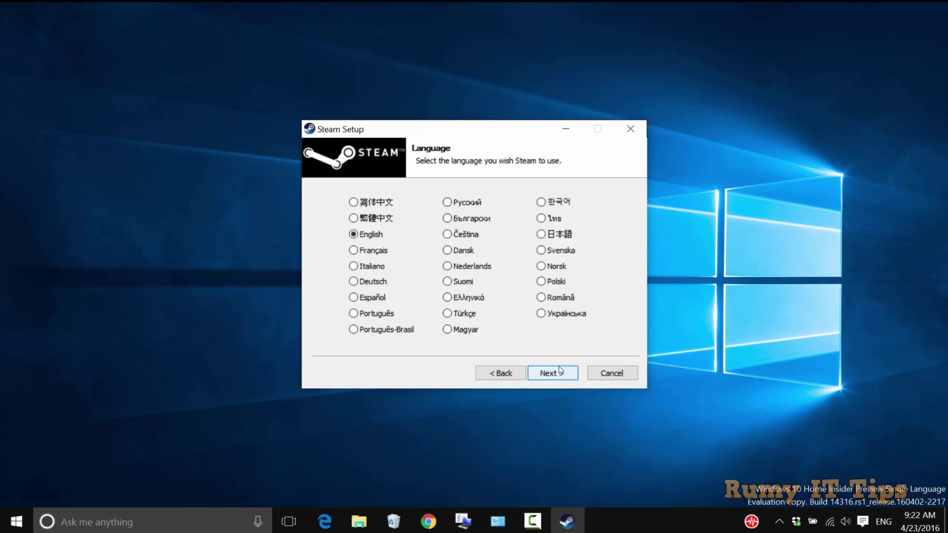
pyautogui.click(557, 373)
pyautogui.click(558, 372)
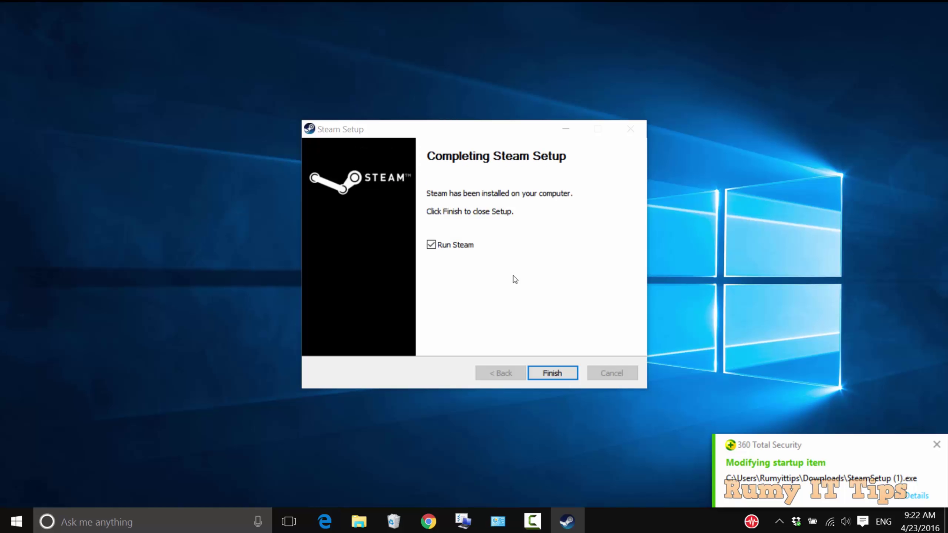
pyautogui.click(562, 372)
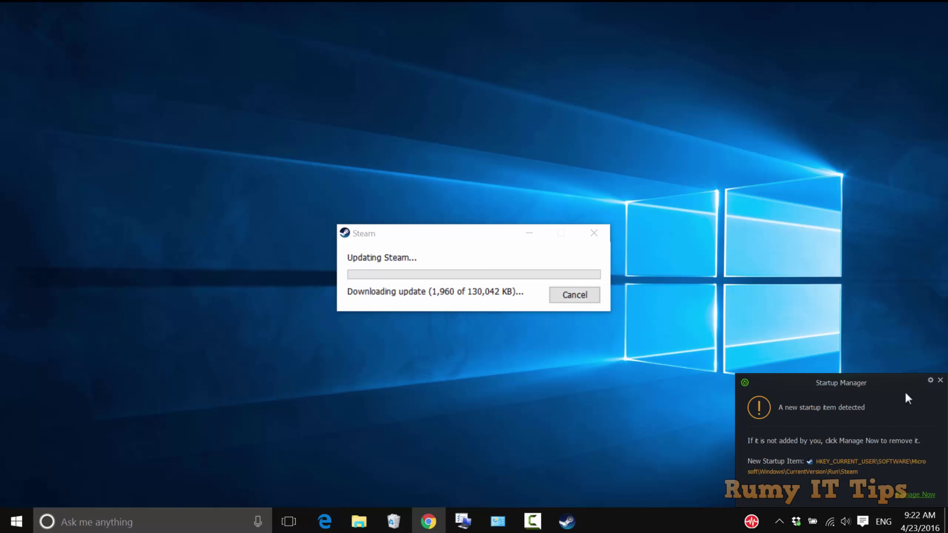
# Dismiss the startup alert, choose Login to an Existing Account, and enter the account name.
pyautogui.click(939, 381)
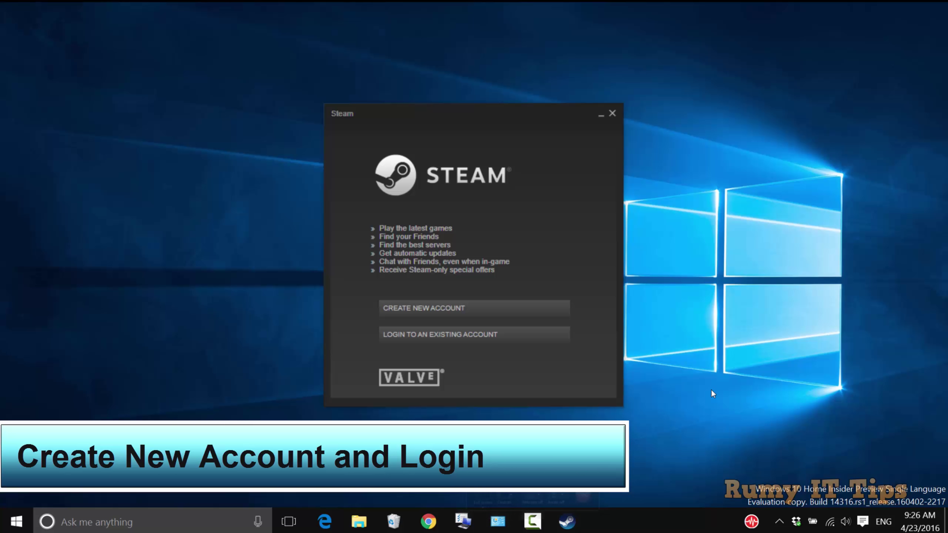
pyautogui.click(502, 337)
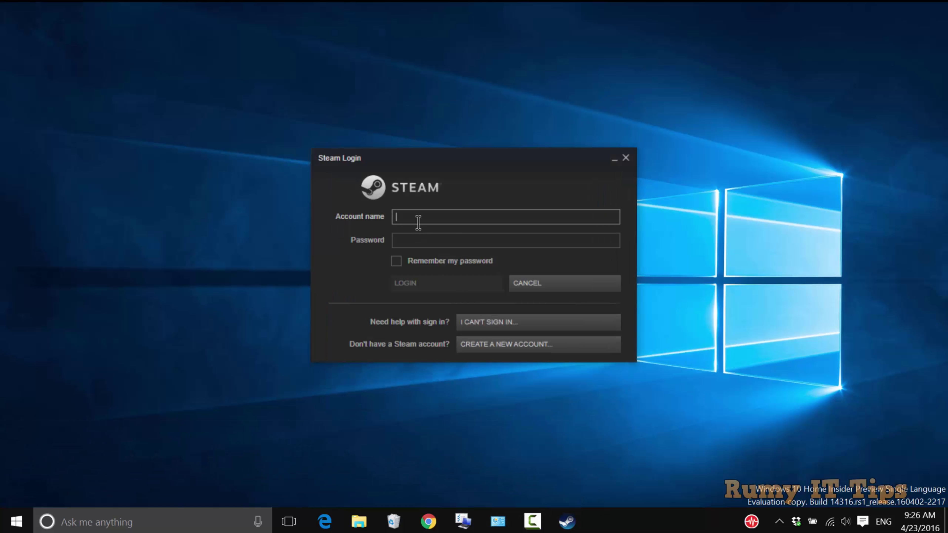
pyautogui.write('ru')
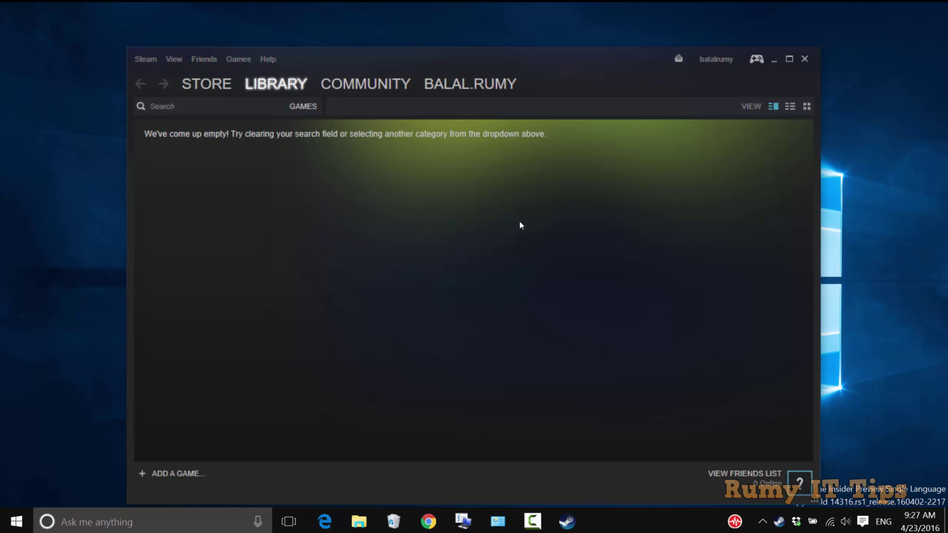
# Maximize Steam, show the library's Tools list, and select SteamVR Performance Test.
pyautogui.click(789, 59)
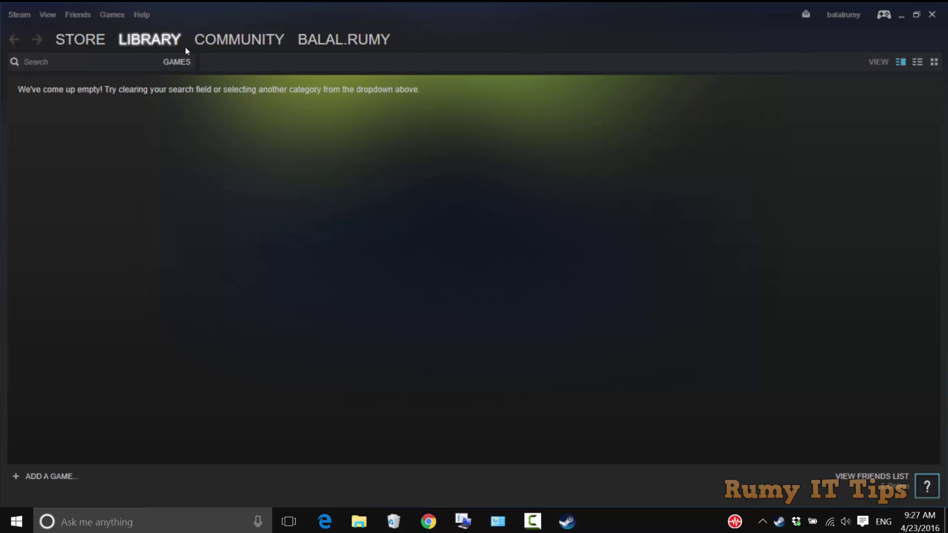
pyautogui.moveTo(162, 34)
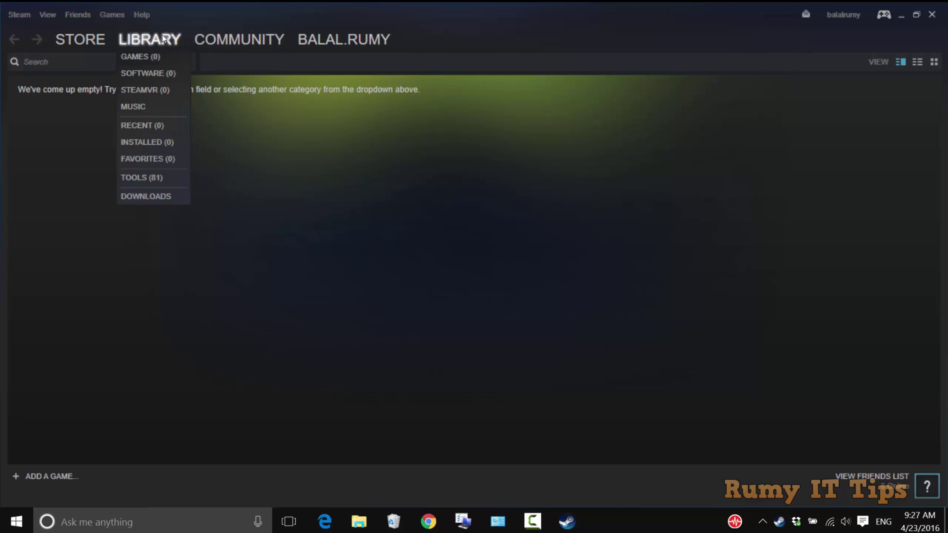
pyautogui.click(165, 178)
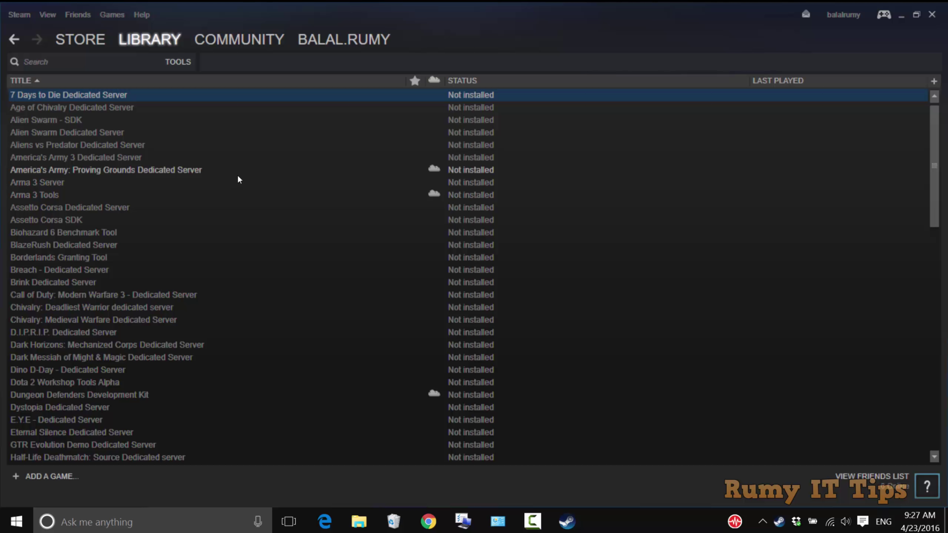
pyautogui.scroll(-14, 237, 176)
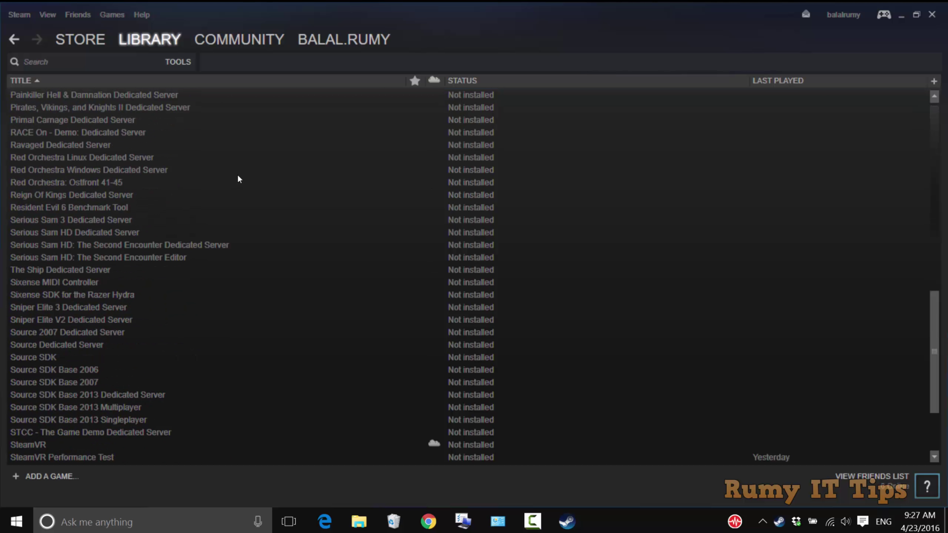
pyautogui.scroll(-3, 238, 175)
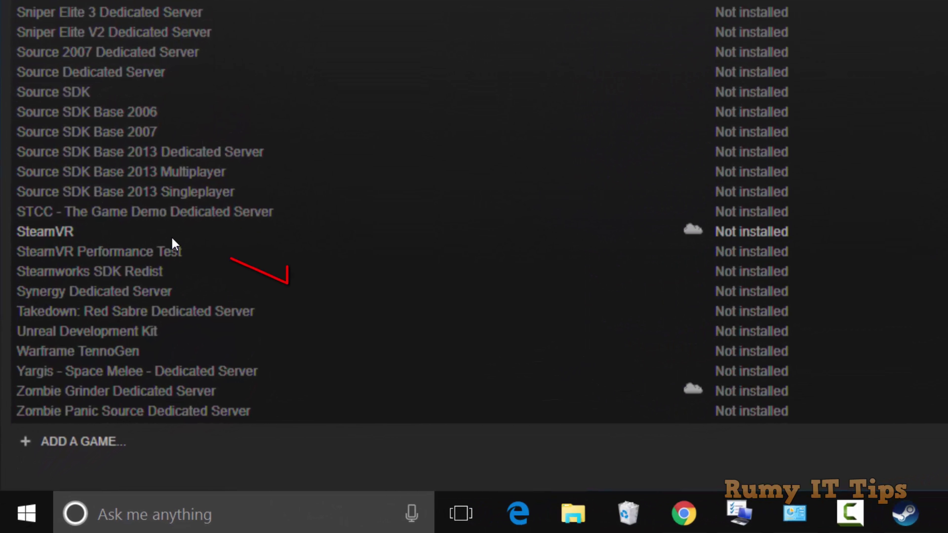
pyautogui.click(189, 255)
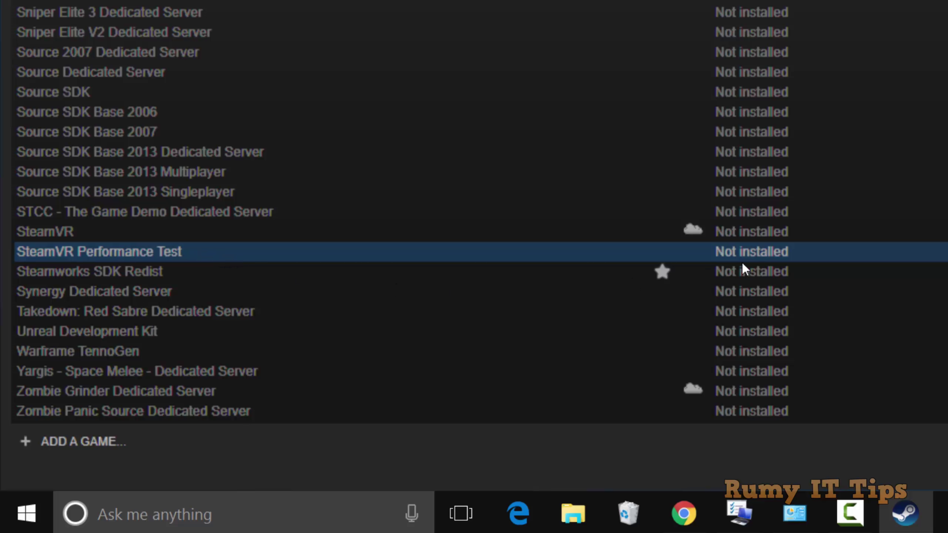
# Install SteamVR Performance Test with desktop and start menu shortcuts, closing the dialog once downloading starts.
pyautogui.rightClick(706, 250)
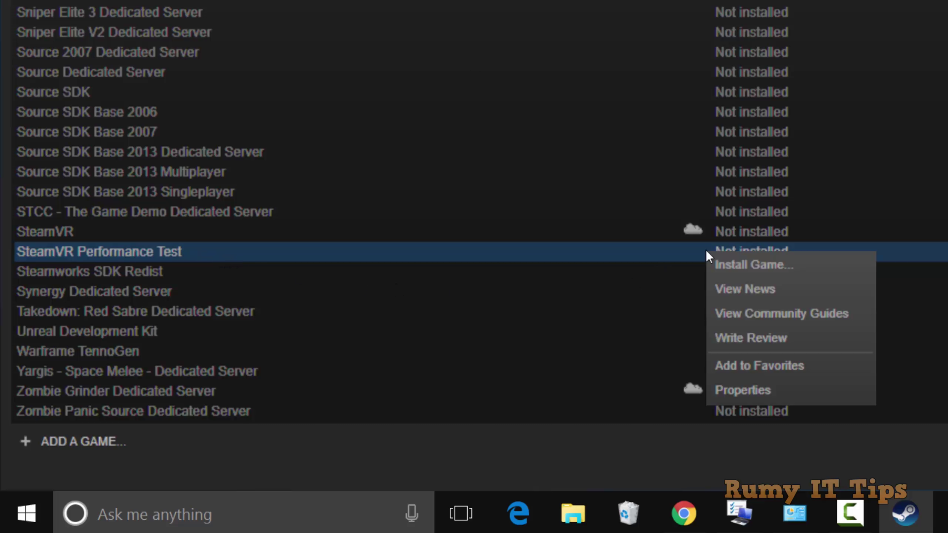
pyautogui.click(815, 270)
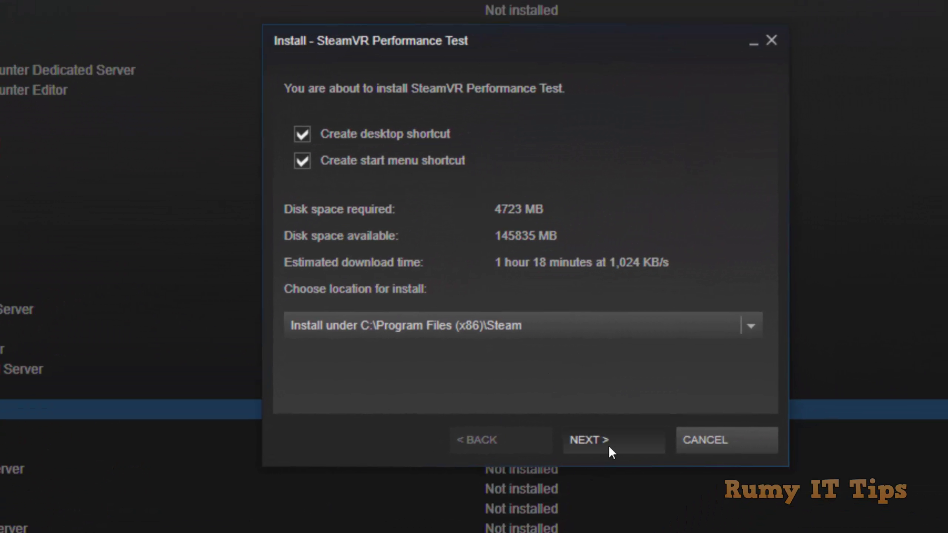
pyautogui.click(609, 446)
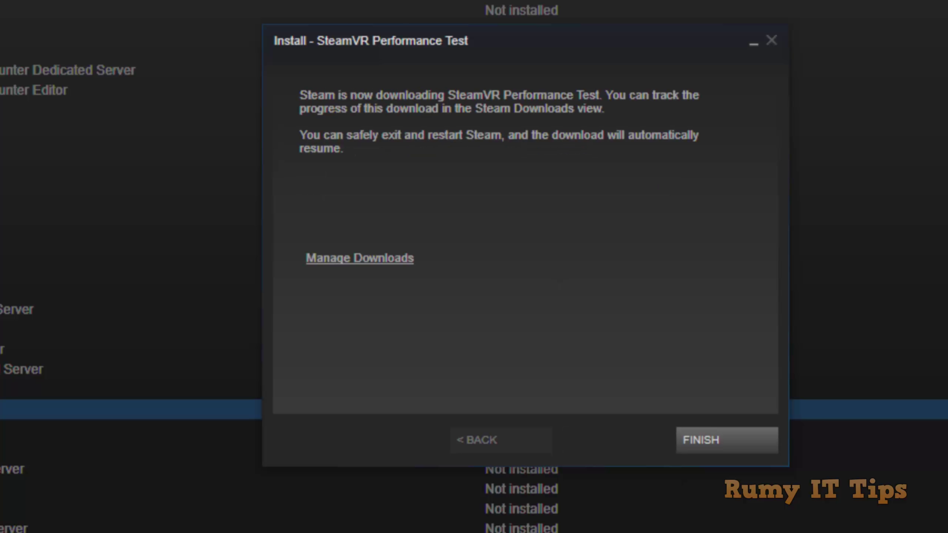
pyautogui.click(731, 443)
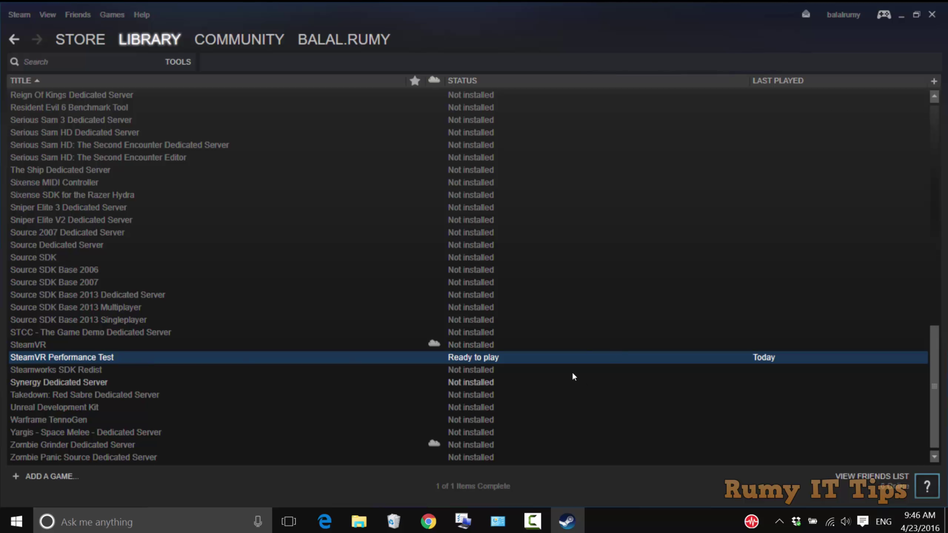
# Minimize the Steam window to reveal the desktop and open the Start menu.
pyautogui.rightClick(572, 359)
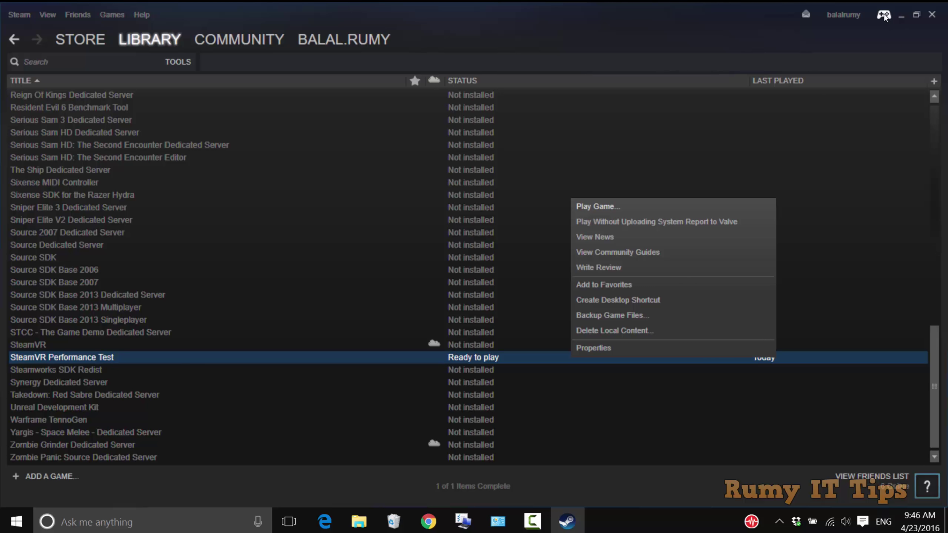
pyautogui.click(901, 15)
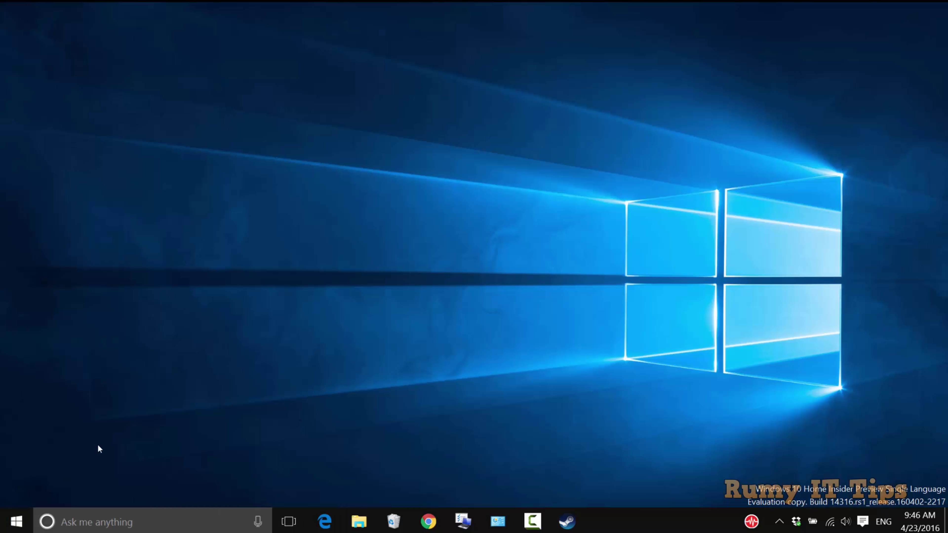
pyautogui.click(16, 521)
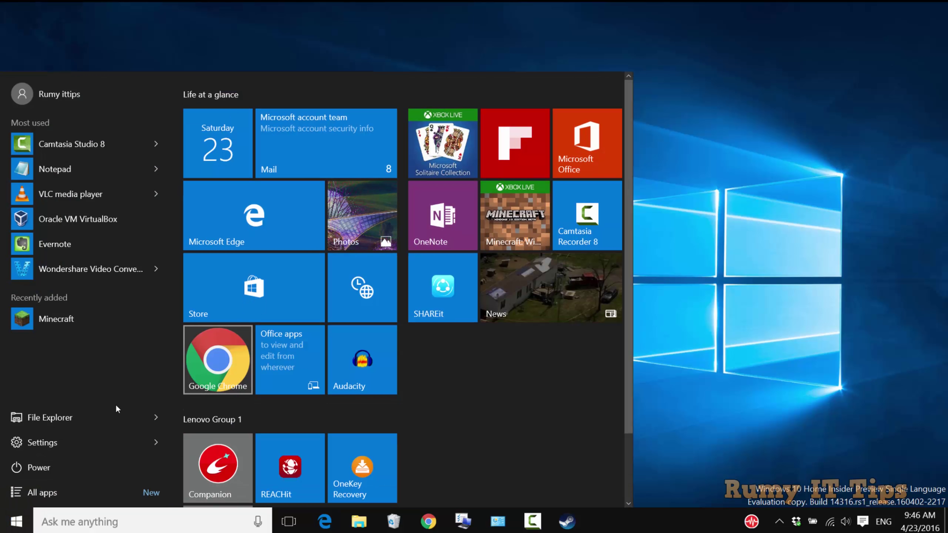
# Launch the SteamVR Performance Test shortcut from the Desktop folder in File Explorer, then minimize Explorer.
pyautogui.click(117, 417)
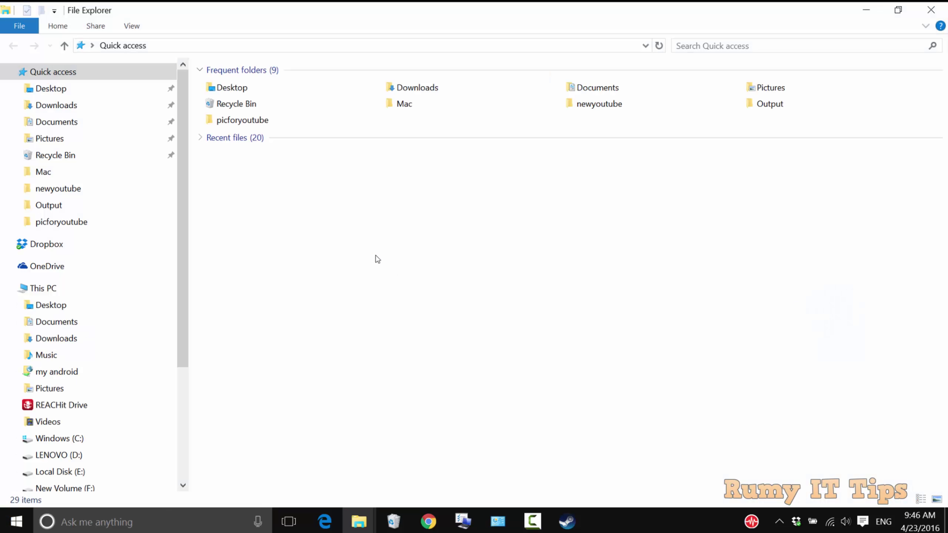
pyautogui.click(93, 88)
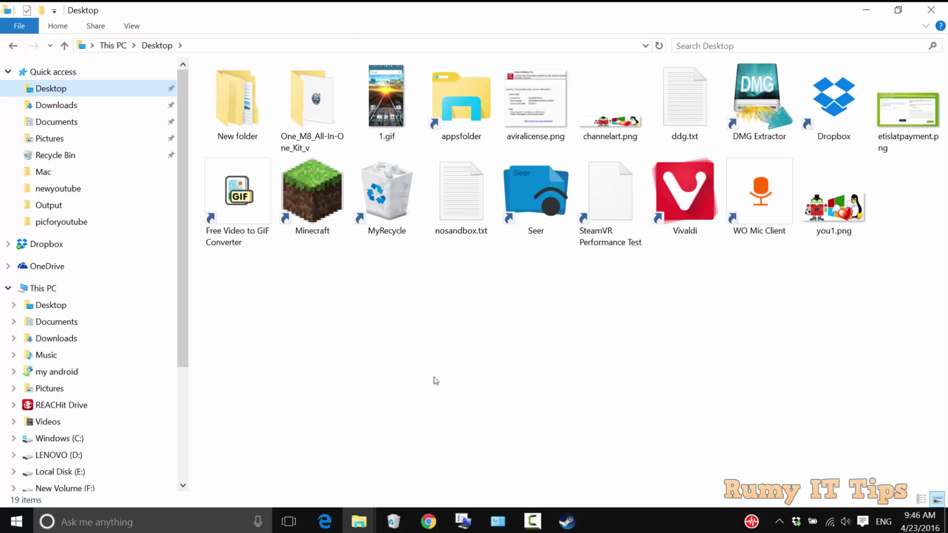
pyautogui.doubleClick(597, 204)
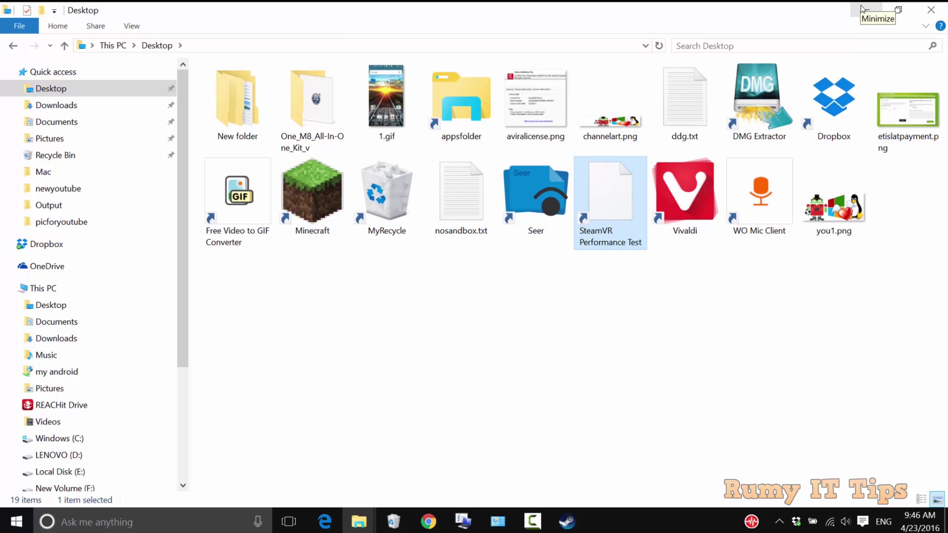
pyautogui.click(869, 10)
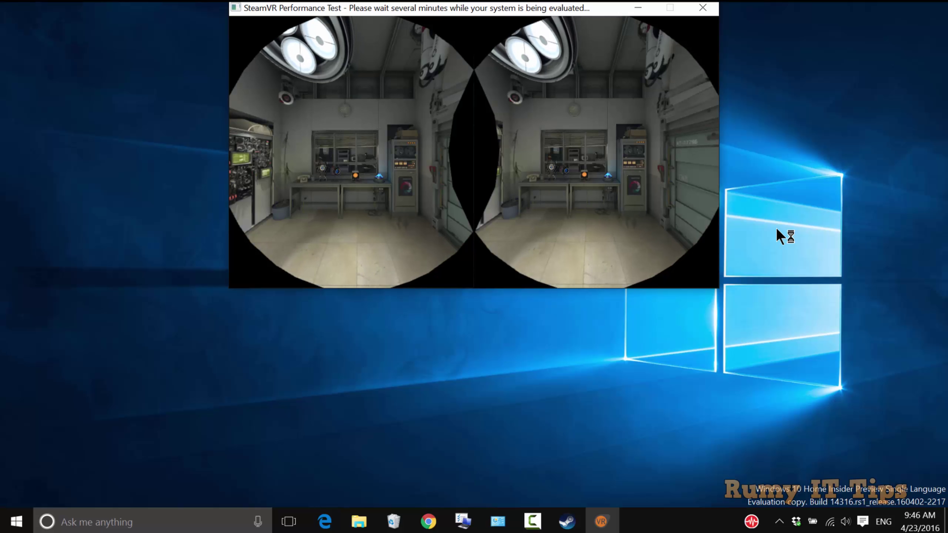
# Move the test window lower and let the evaluation finish with an Upgrade Required result.
pyautogui.moveTo(534, 6); pyautogui.dragTo(534, 108)
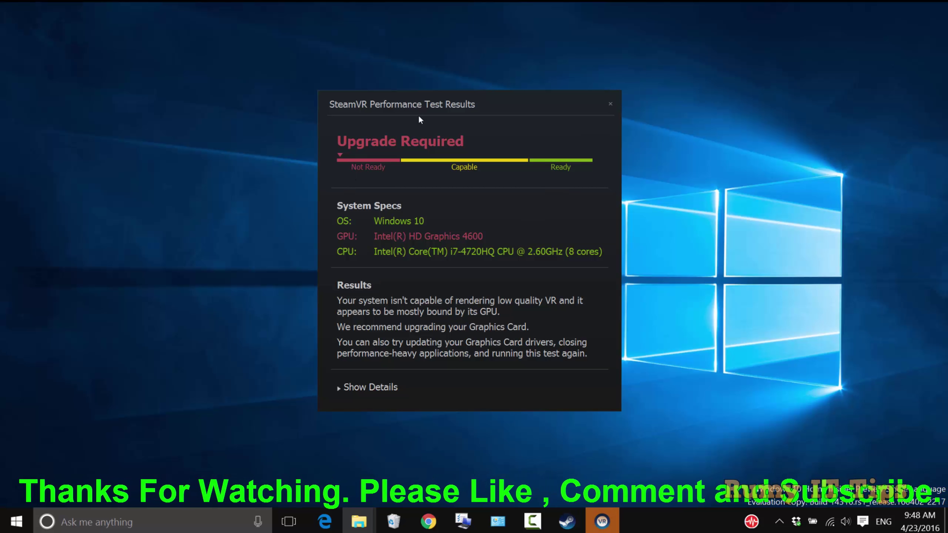
# Expand Show Details, move the results window up to read the statistics, then close it.
pyautogui.click(358, 386)
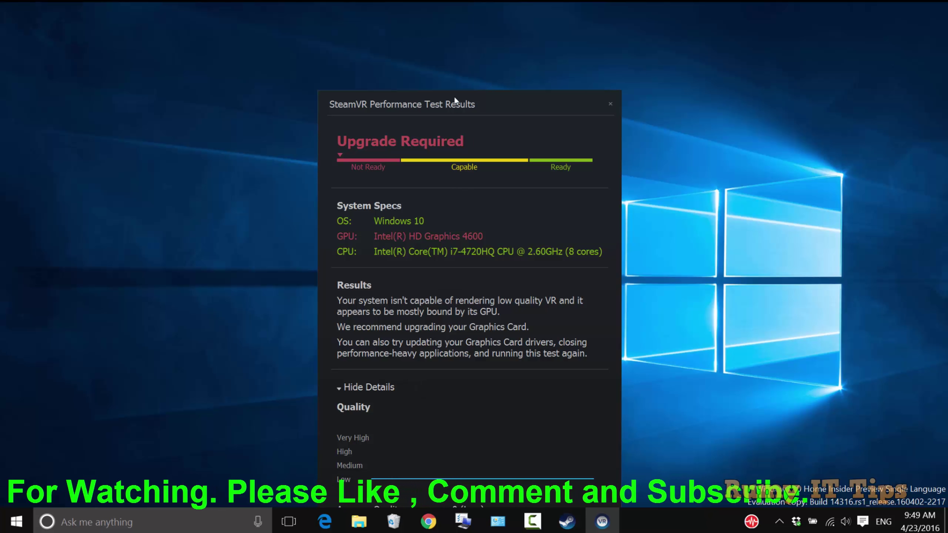
pyautogui.moveTo(454, 97); pyautogui.dragTo(448, 30)
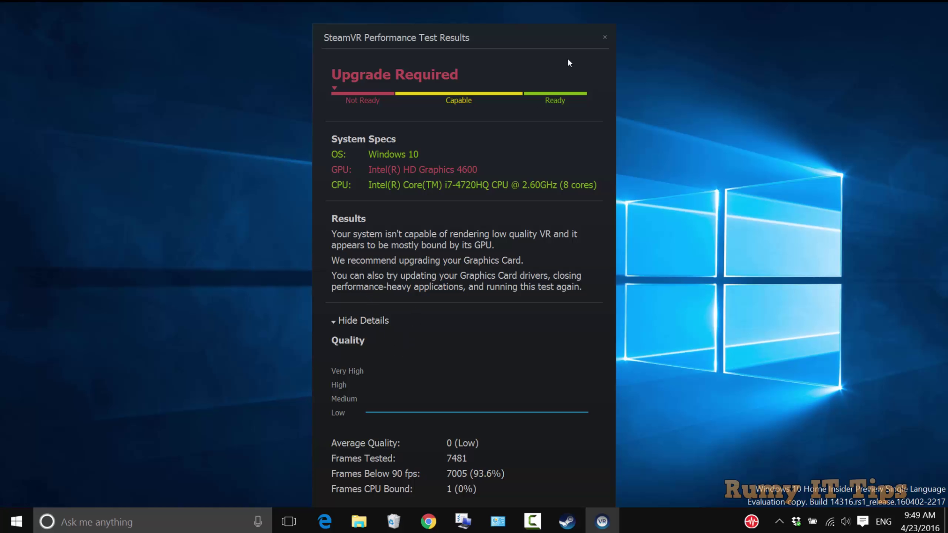
pyautogui.click(604, 38)
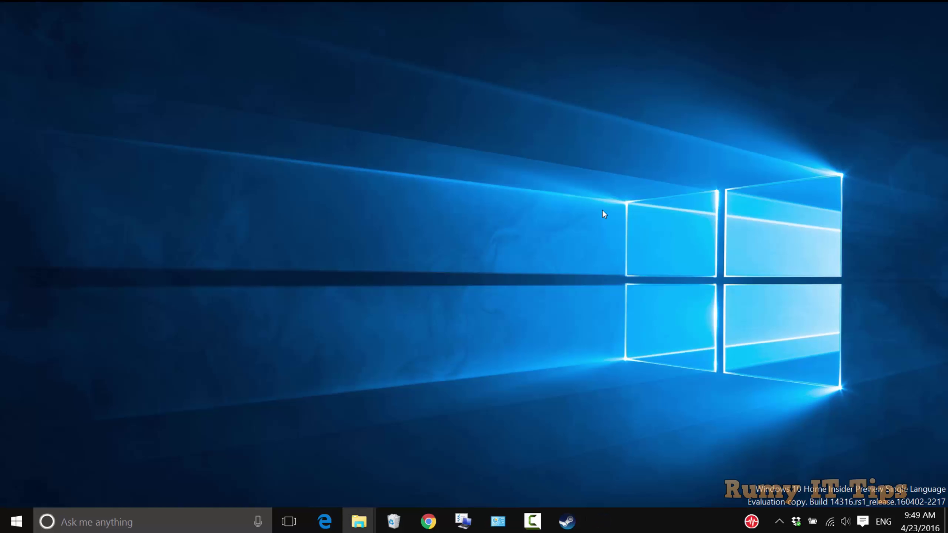